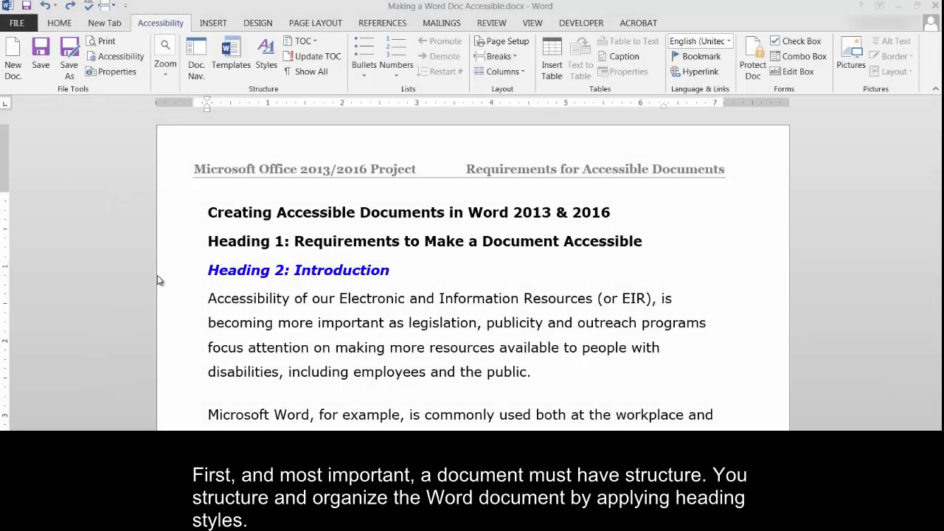
- Glance at the Styles list, then open the Navigation pane showing the nested heading outline
left_click(204, 216)
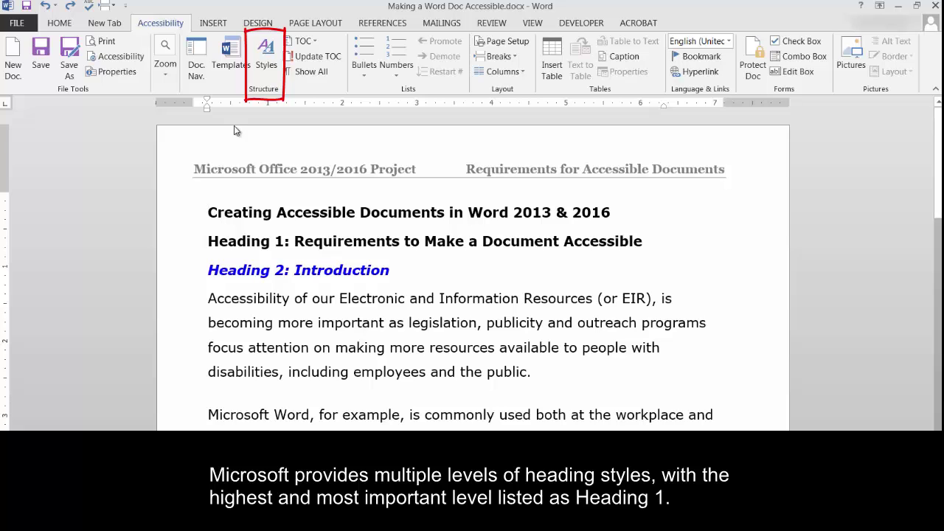
left_click(270, 59)
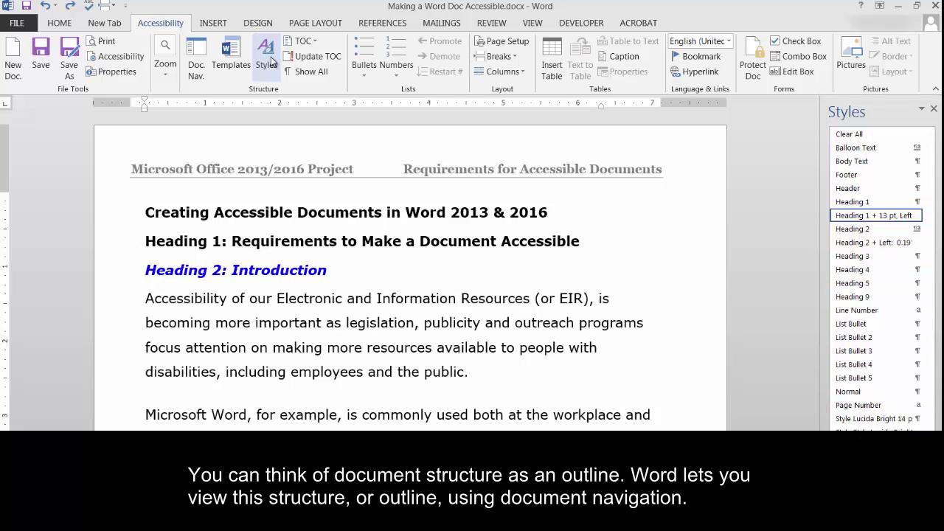
left_click(272, 62)
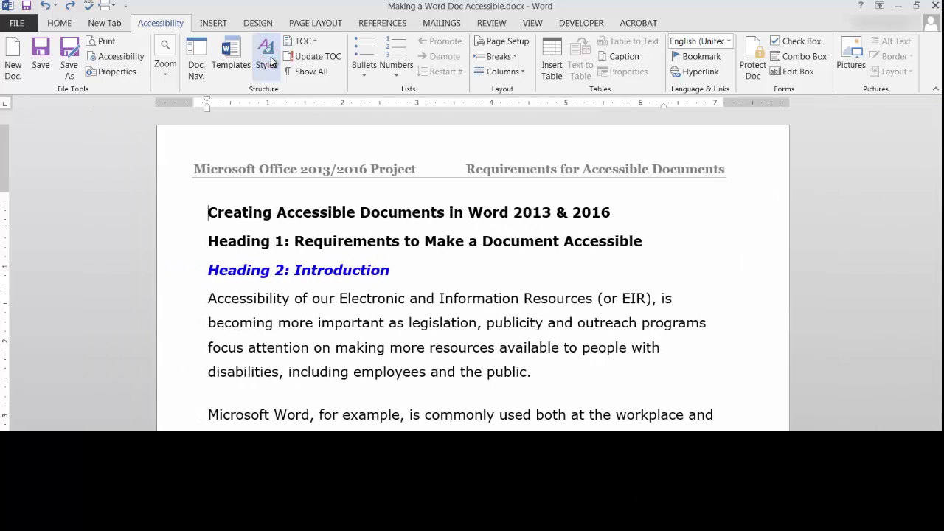
left_click(198, 51)
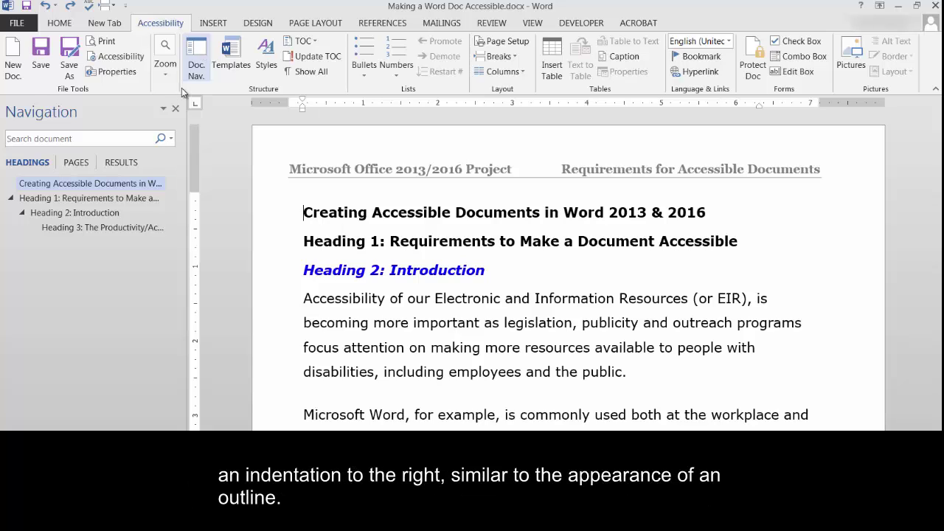
- Jump to Heading 1, Heading 2: Introduction and the title from the outline, then close it
left_click(103, 200)
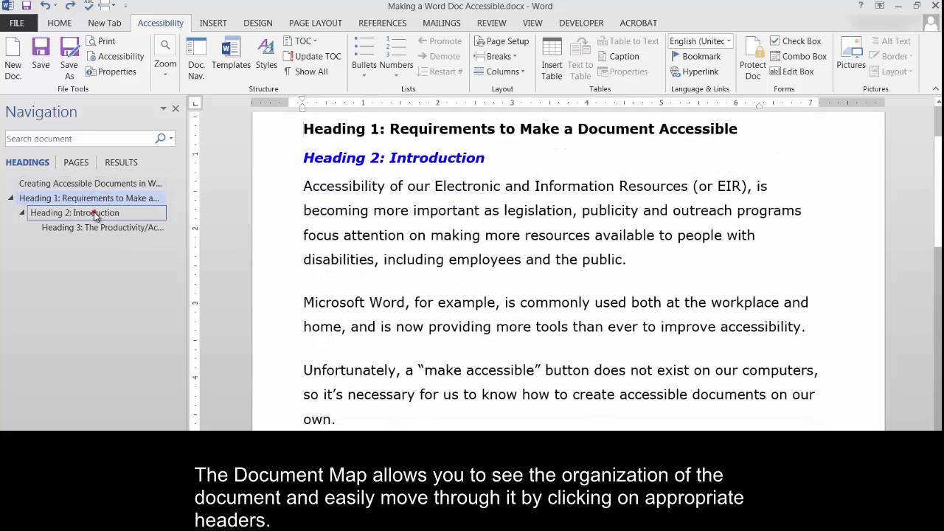
left_click(94, 213)
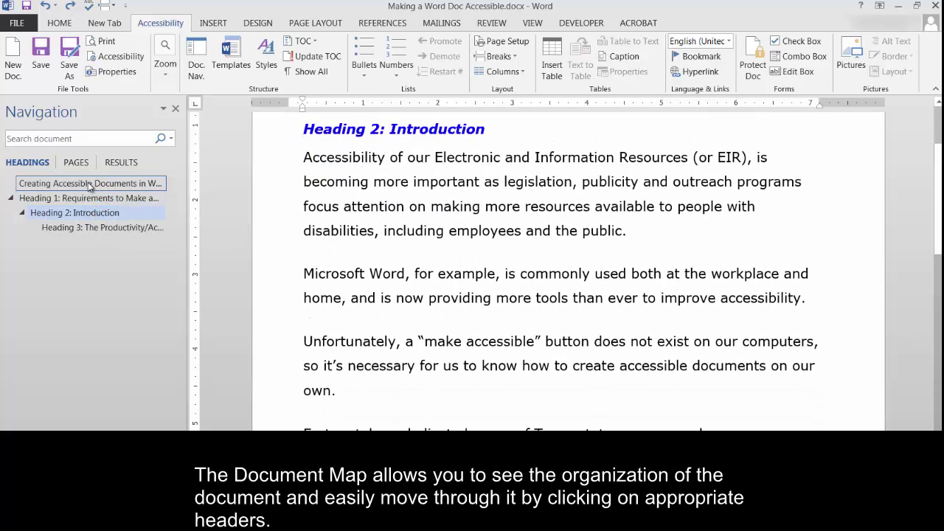
left_click(89, 184)
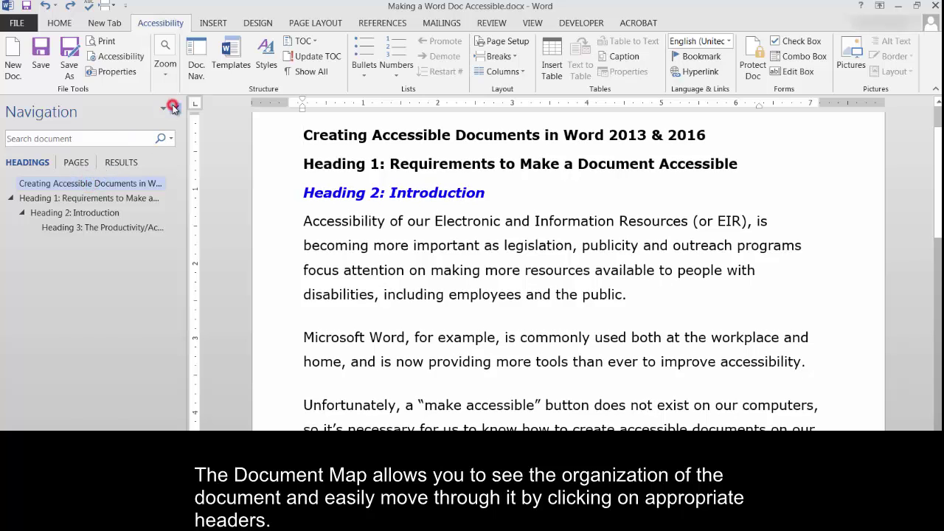
left_click(175, 109)
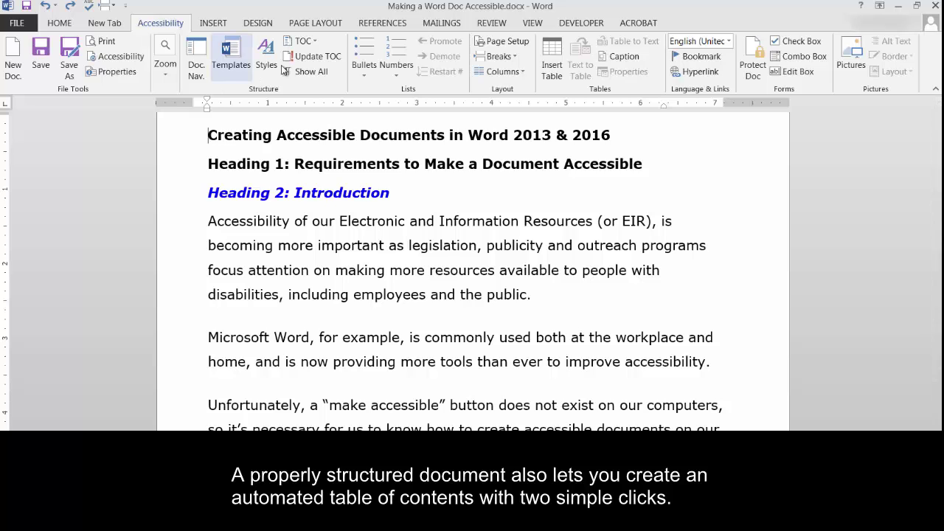
- Insert Automatic Table 1 as the table of contents and update it
left_click(312, 42)
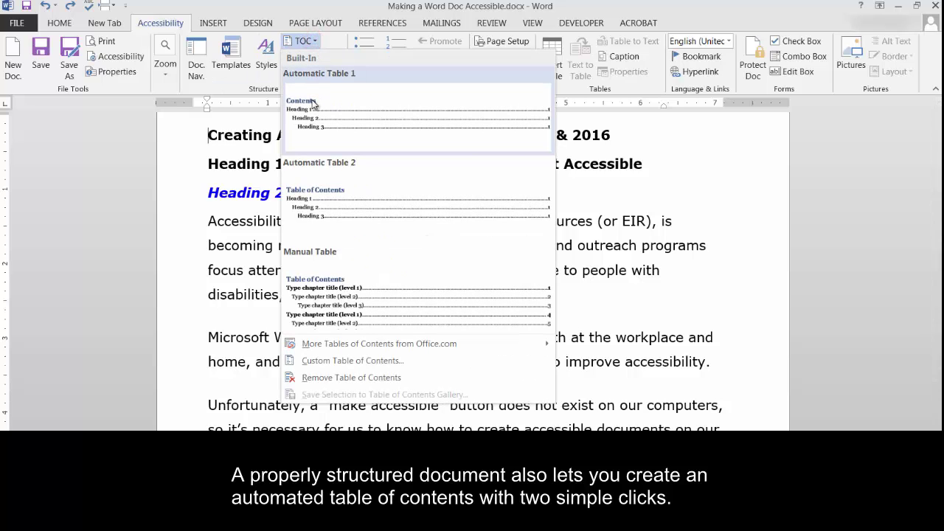
left_click(312, 102)
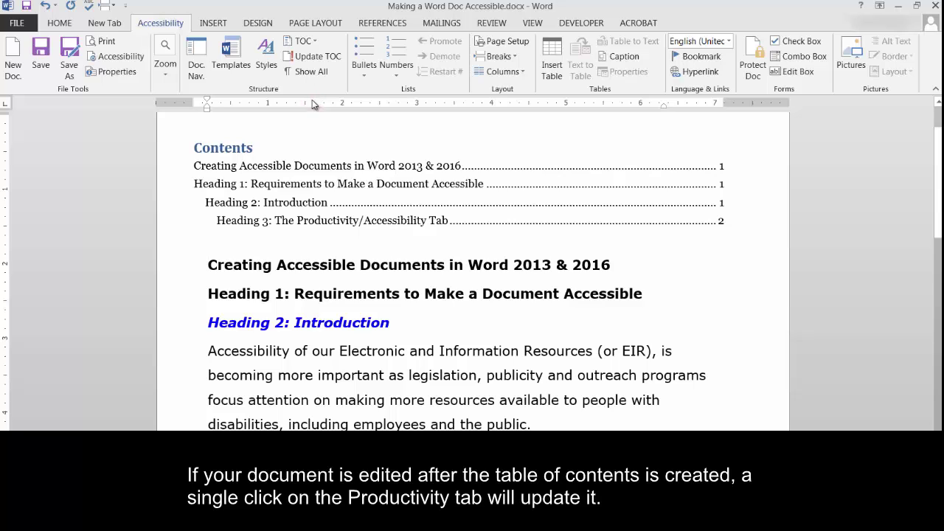
left_click(331, 58)
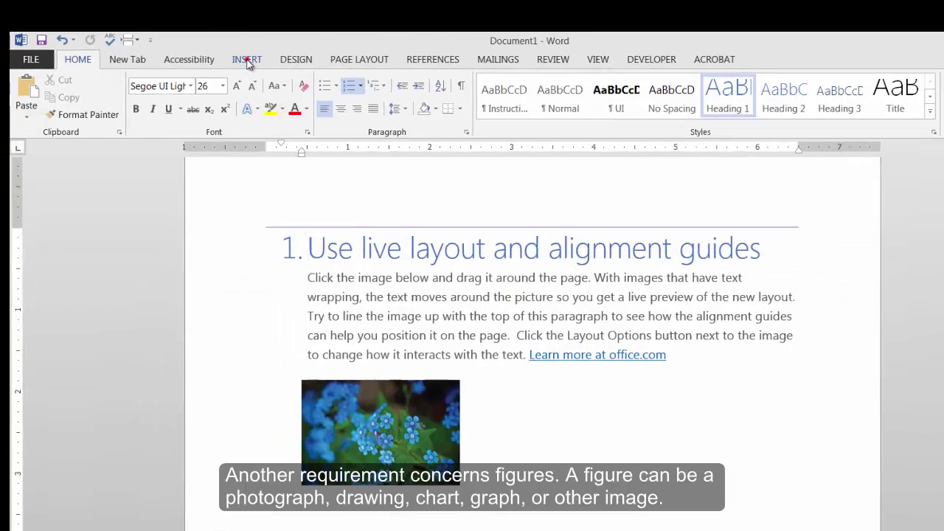
- Select the blue flower picture and show its Alt Text under Layout & Properties in Format Picture
left_click(214, 54)
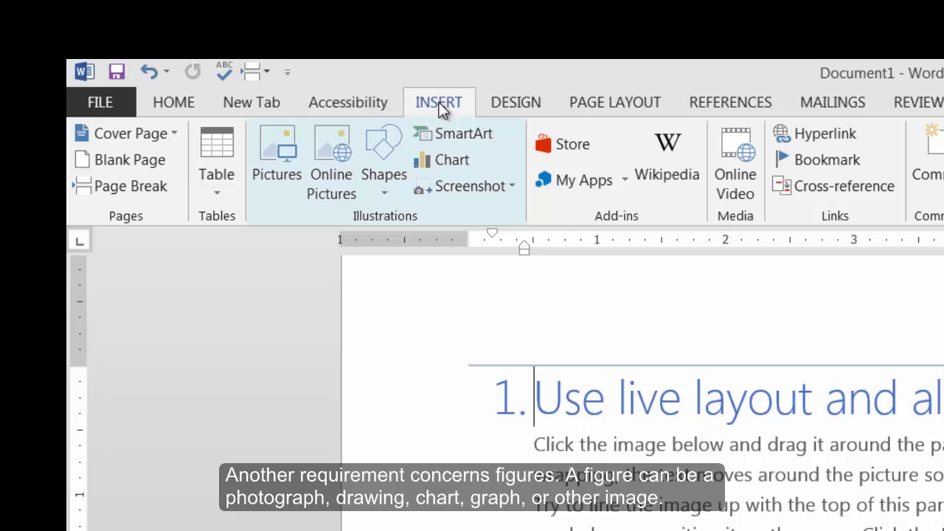
left_click(347, 101)
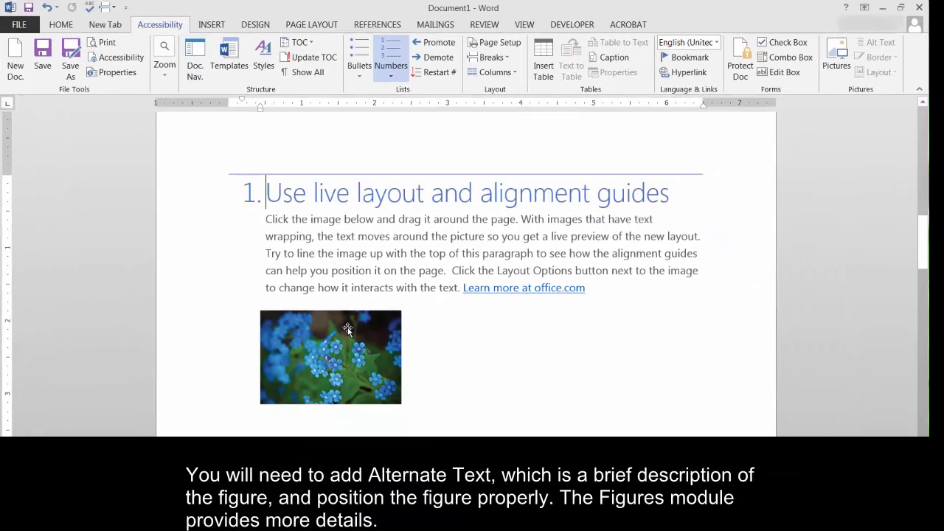
left_click(347, 329)
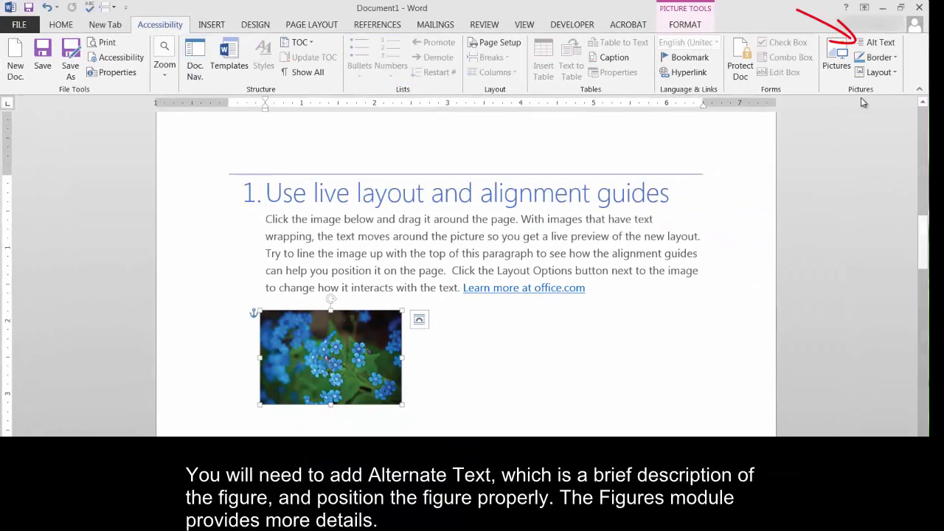
left_click(870, 42)
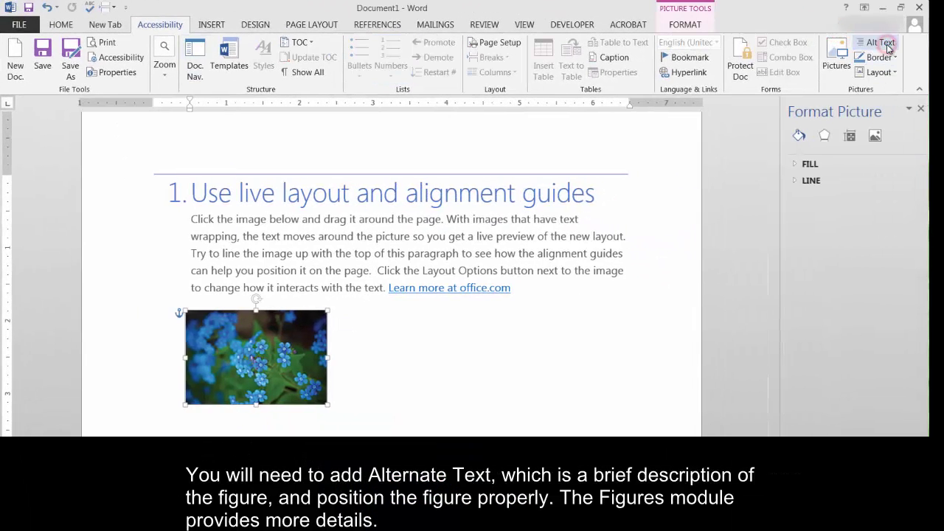
left_click(848, 137)
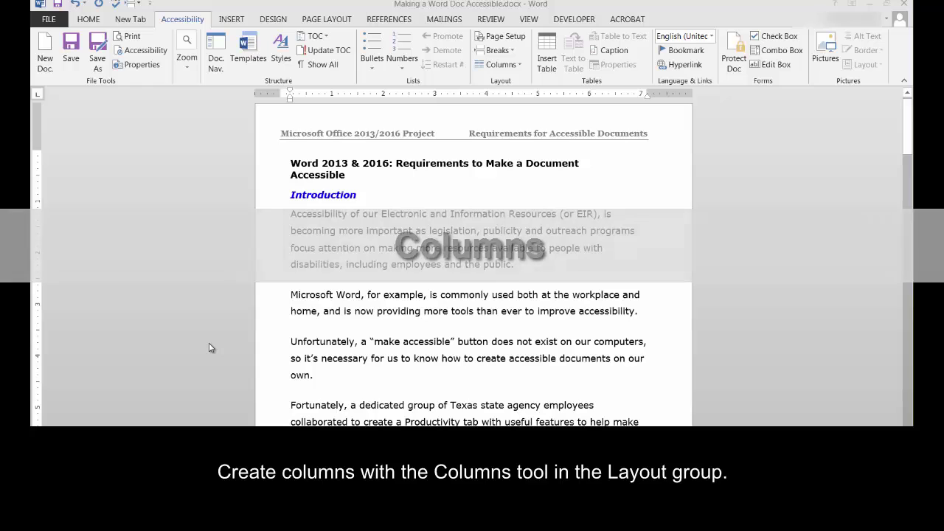
- Lay out the 'Microsoft Word, for example' and 'Unfortunately' paragraphs in Two columns
left_click(291, 295)
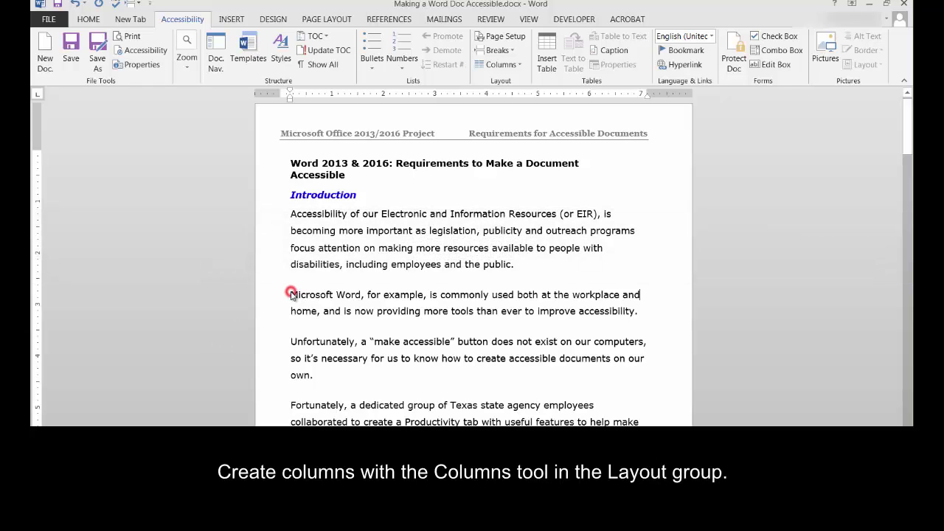
left_click_drag(291, 295, 317, 385)
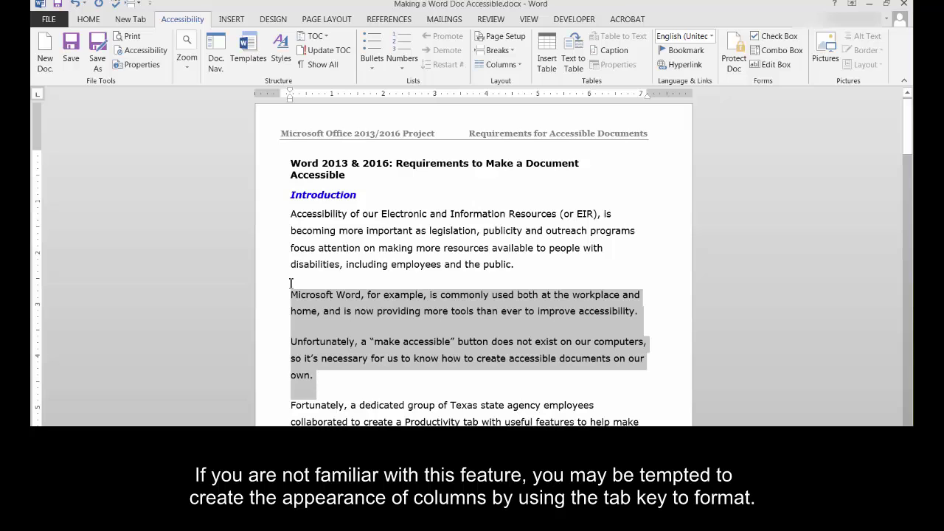
left_click(516, 64)
left_click(517, 114)
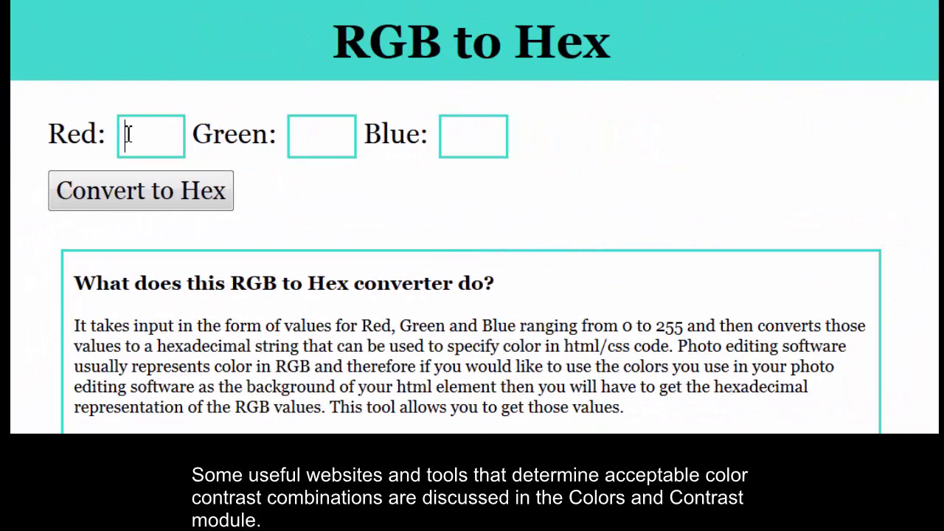
- Enter 222 as the Red value in the RGB to Hex converter
type("222")
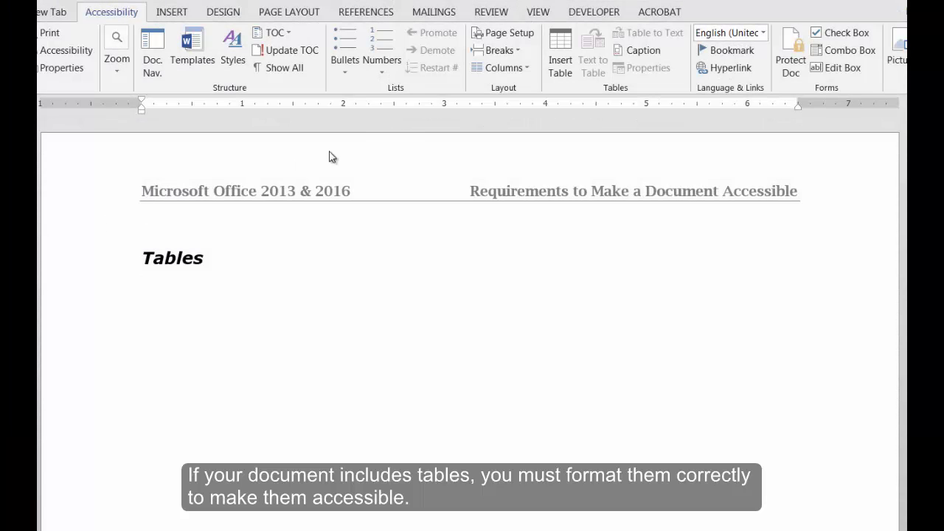
- Insert a 5 by 6 table and type 'Do not merge or split!' in the third header cell
left_click(558, 65)
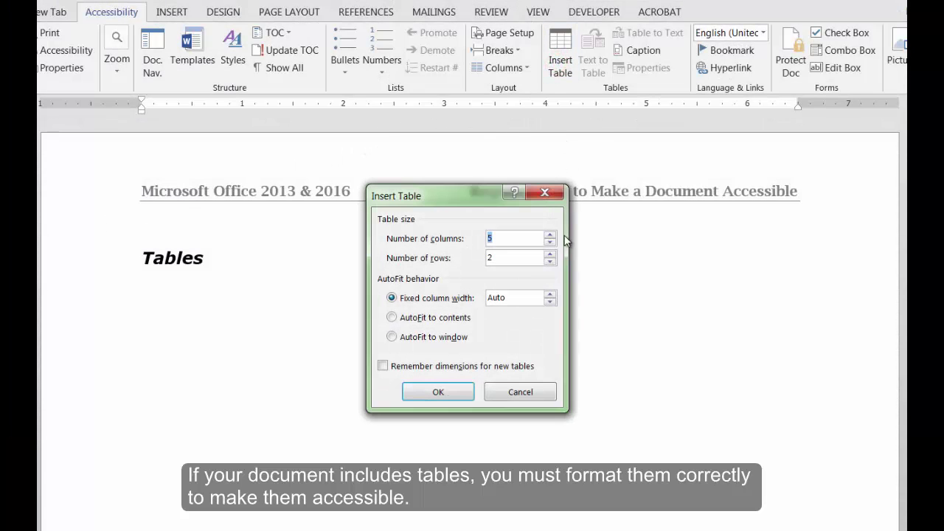
left_click(550, 254)
left_click(550, 256)
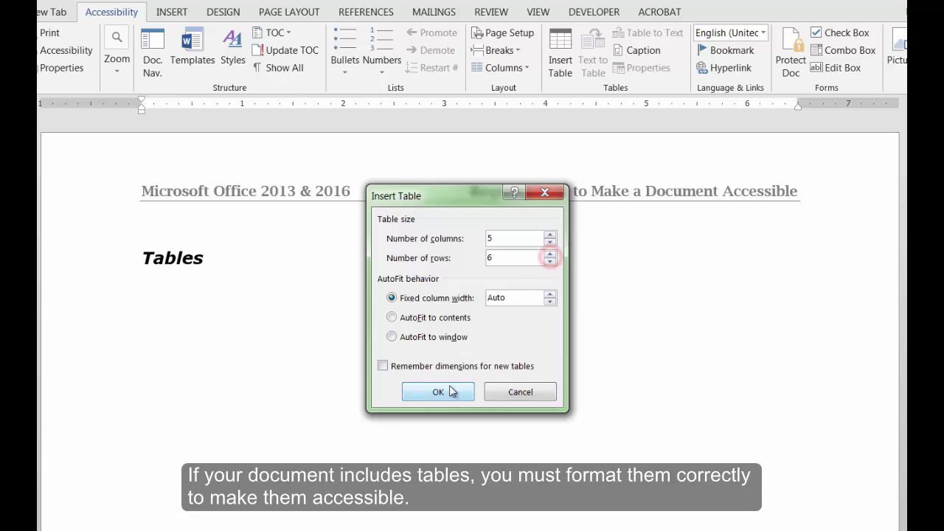
left_click(442, 391)
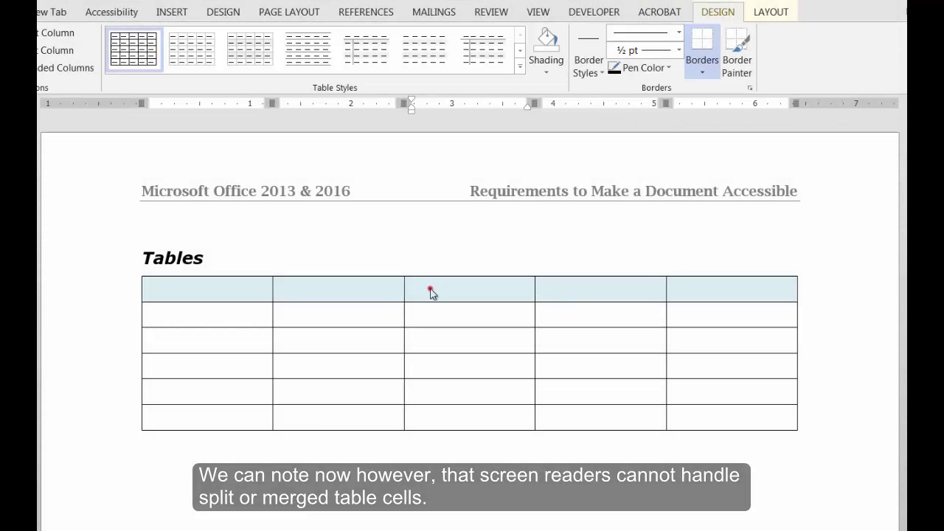
left_click(432, 293)
type("Do not mer")
type("ge or split")
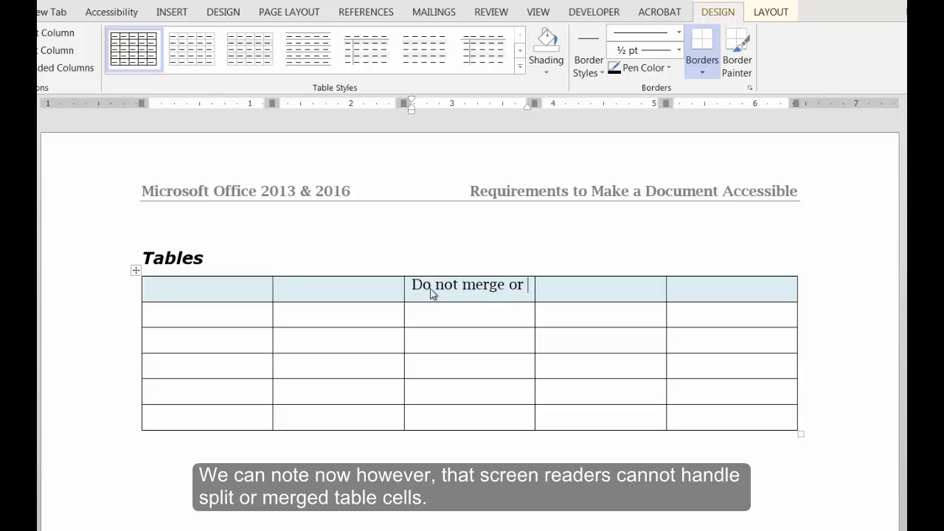
type("!")
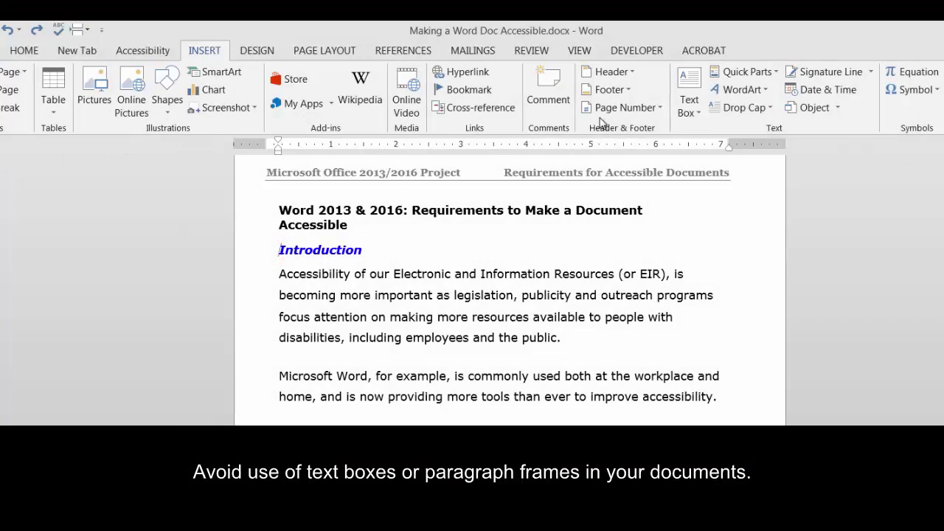
- Try an Austin Quote text box, then give the Introduction paragraph Outside Borders instead
left_click(687, 109)
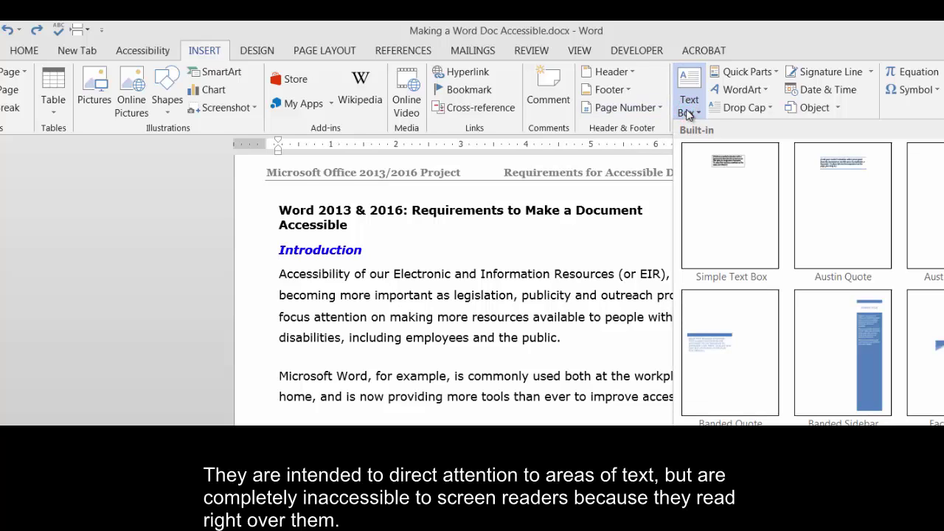
left_click(828, 208)
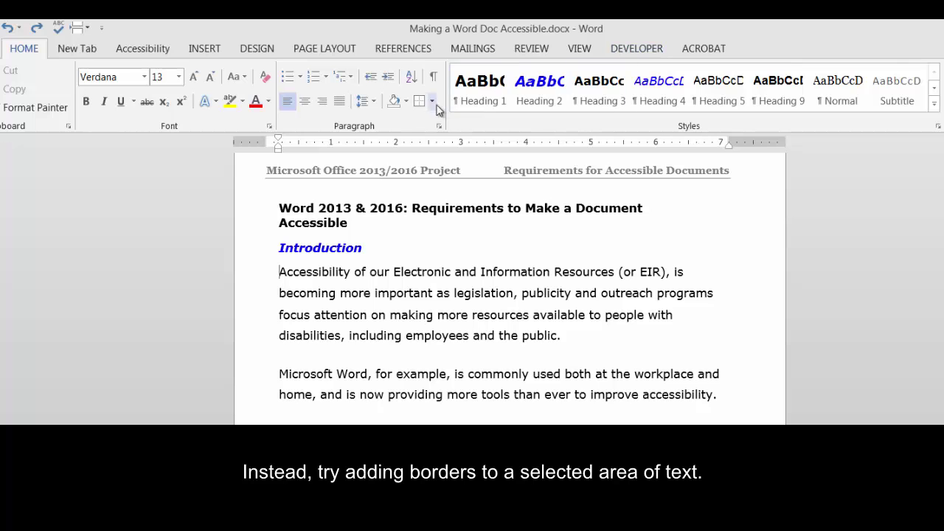
left_click(432, 101)
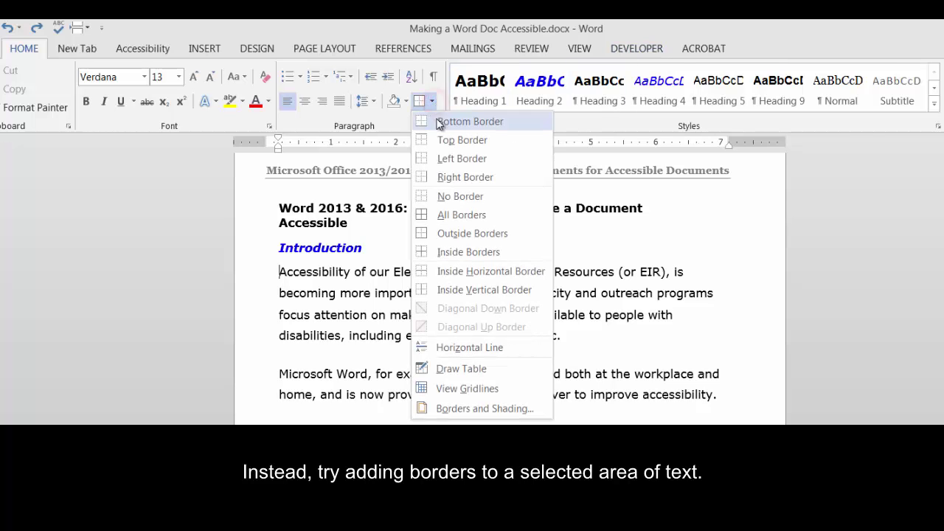
left_click(447, 233)
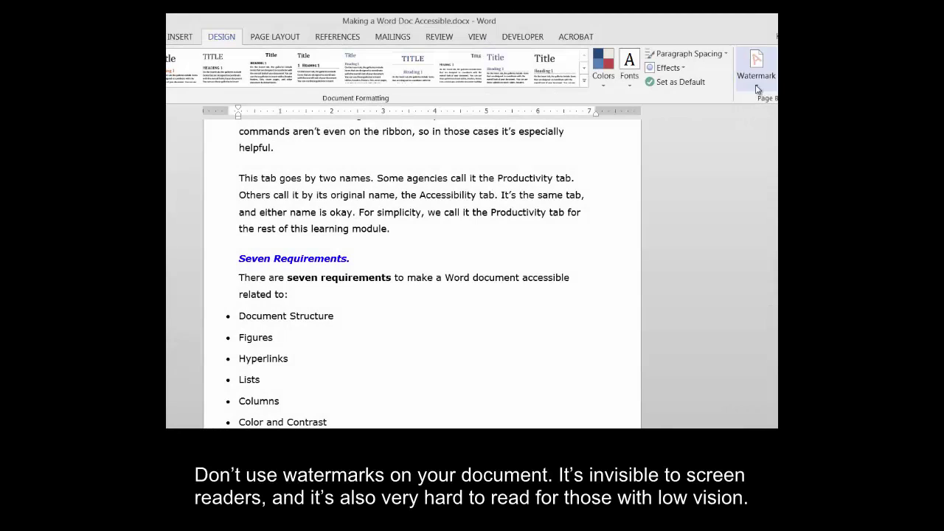
- Try the CONFIDENTIAL 1 watermark and Drop Cap options, then open the SmartArt graphic chooser
left_click(756, 82)
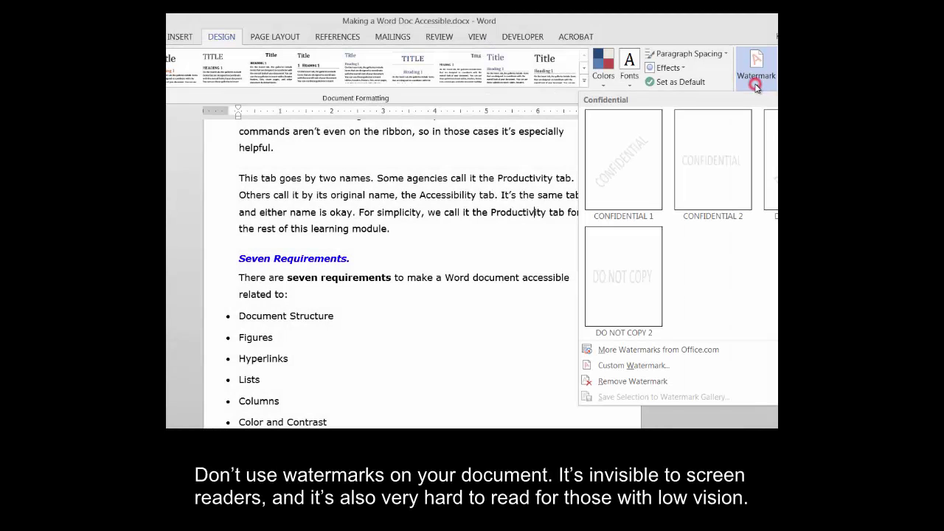
left_click(646, 158)
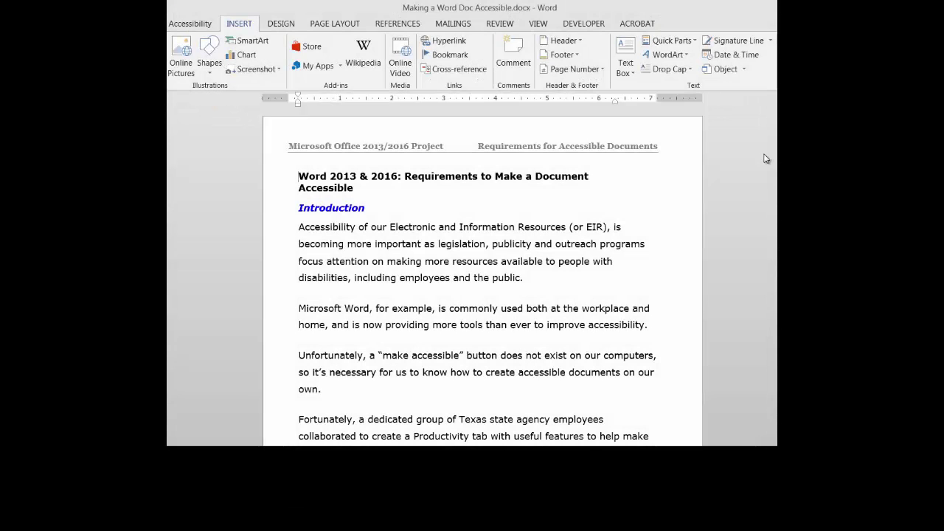
left_click(678, 68)
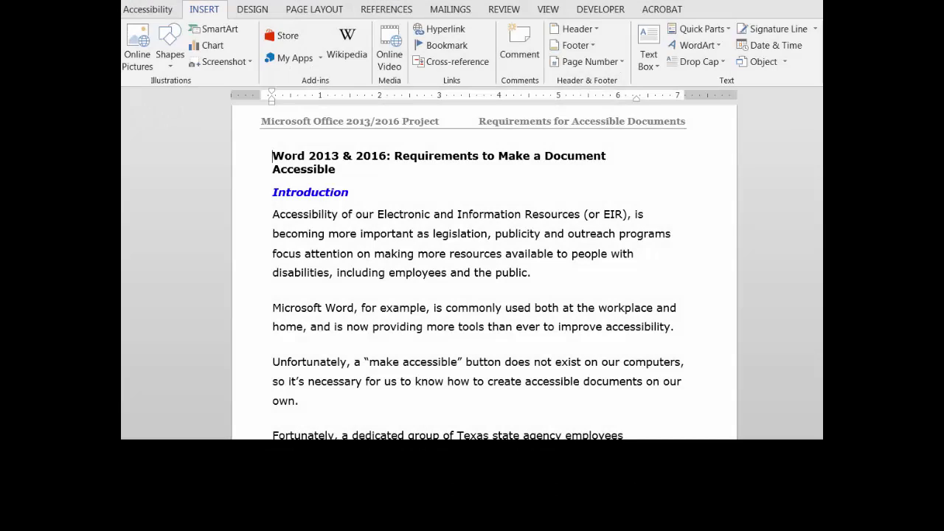
left_click(207, 31)
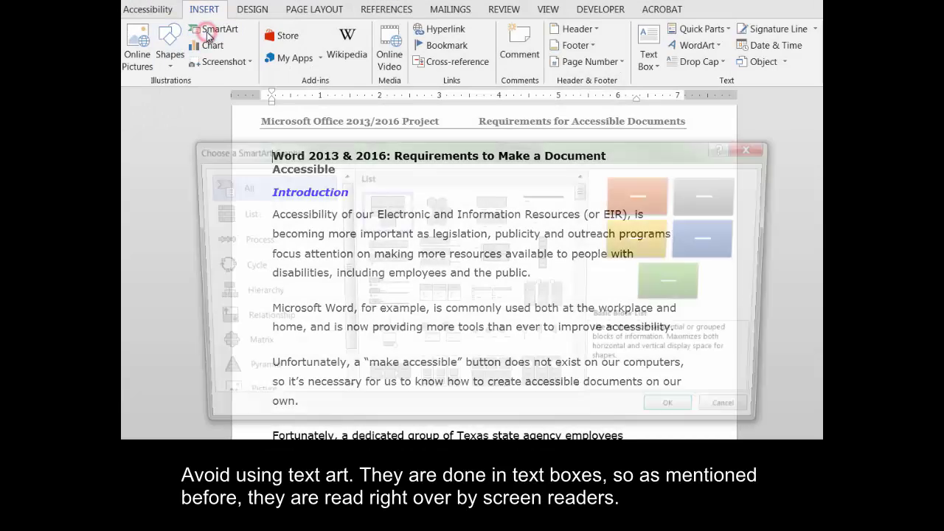